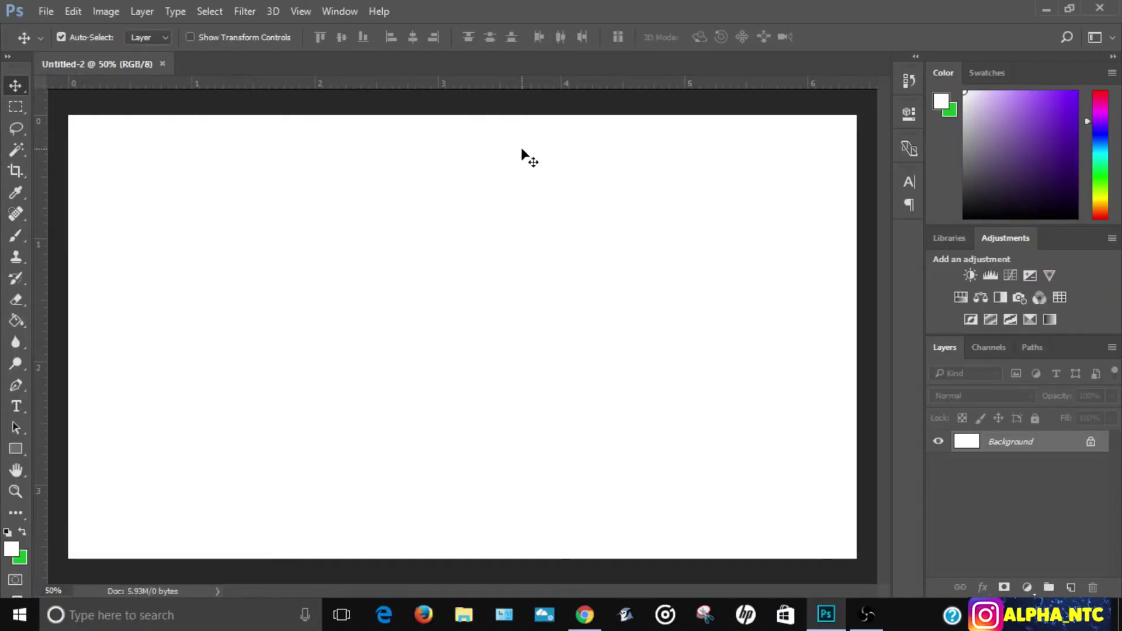
Place the Apple_main image as an embedded object on the canvas and scale it down.
click(47, 8)
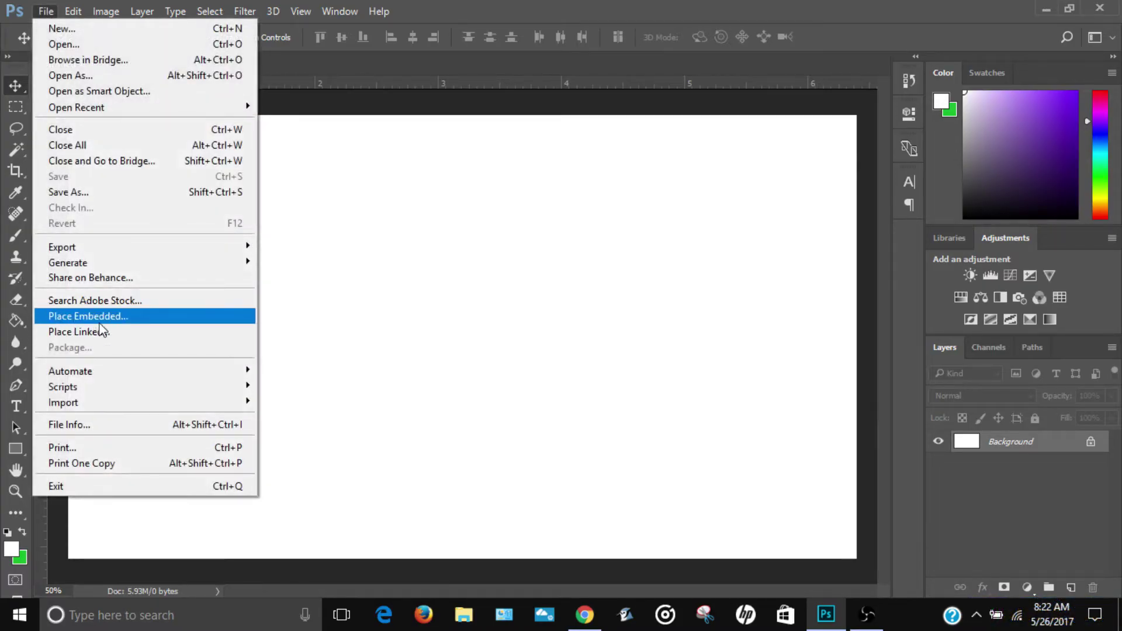
click(123, 319)
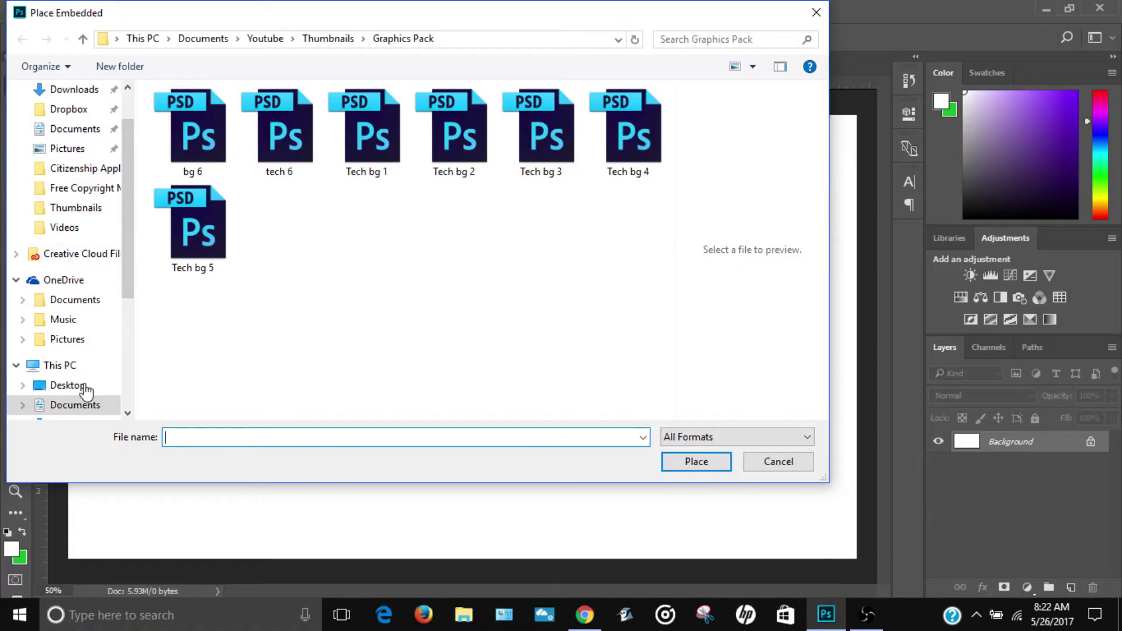
click(64, 368)
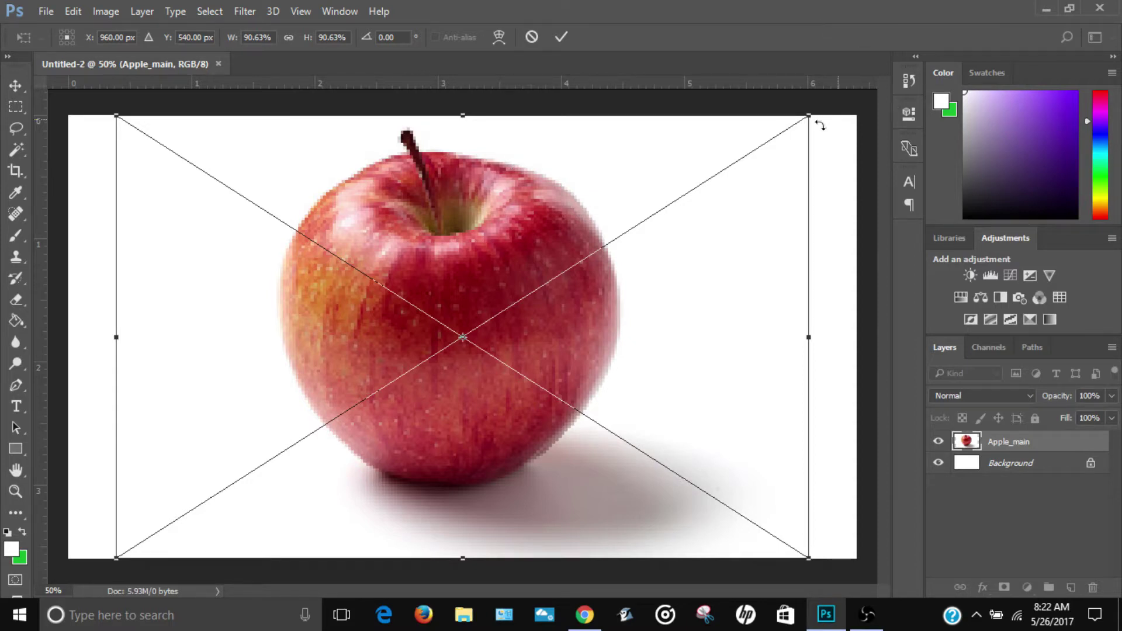
drag(809, 117, 635, 276)
key(Return)
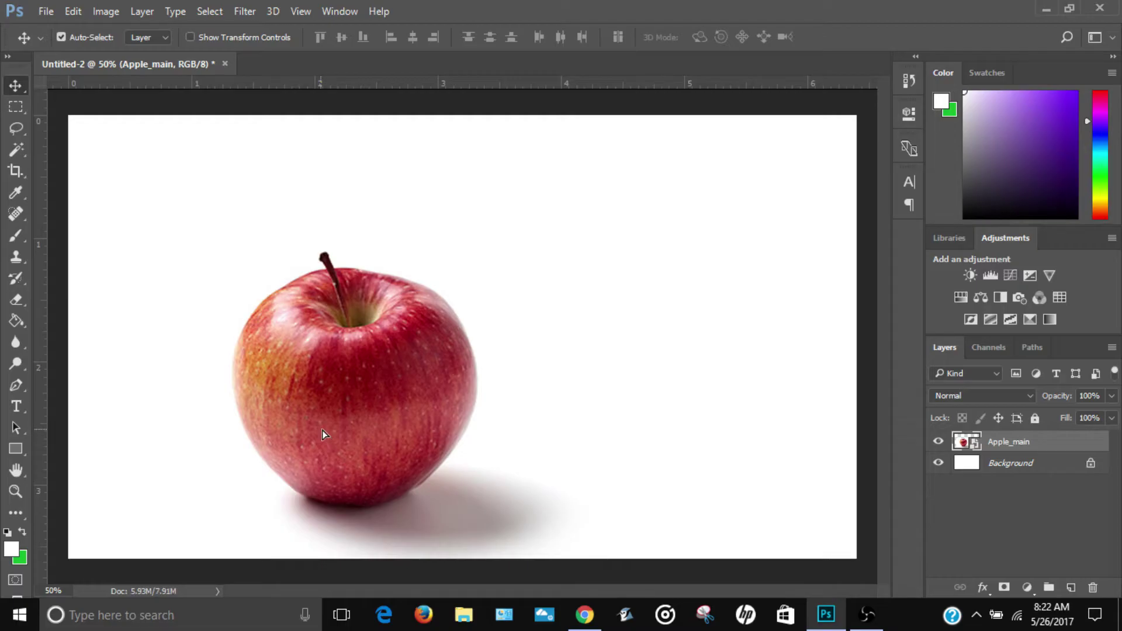
Centre the apple image vertically and horizontally on the canvas, and clear the selection.
drag(319, 430, 346, 418)
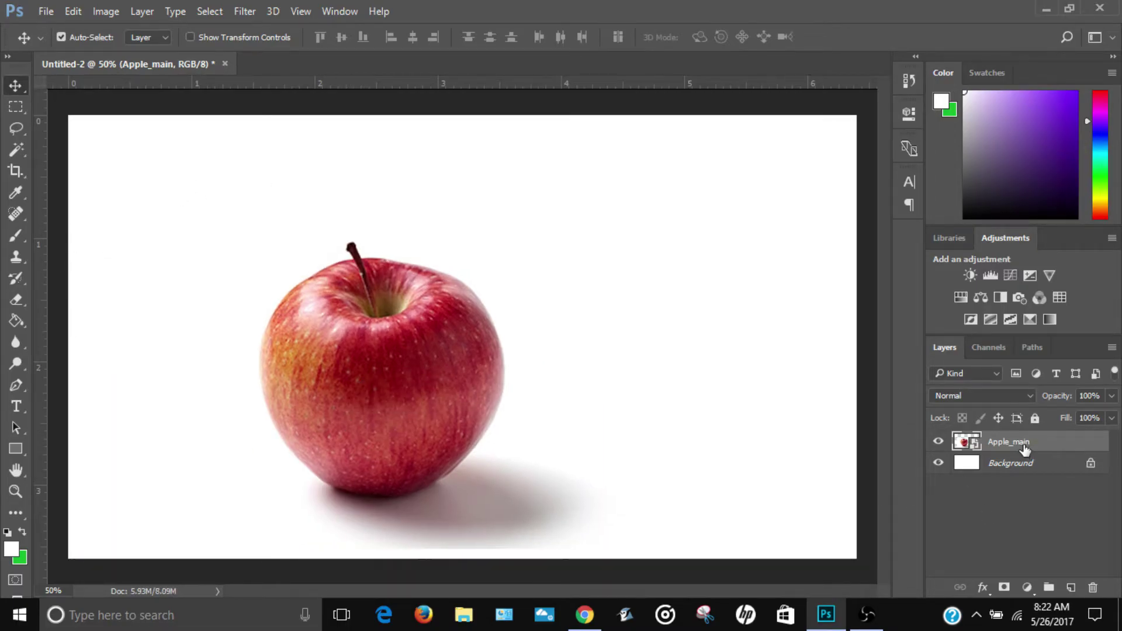
key(ctrl+a)
click(342, 37)
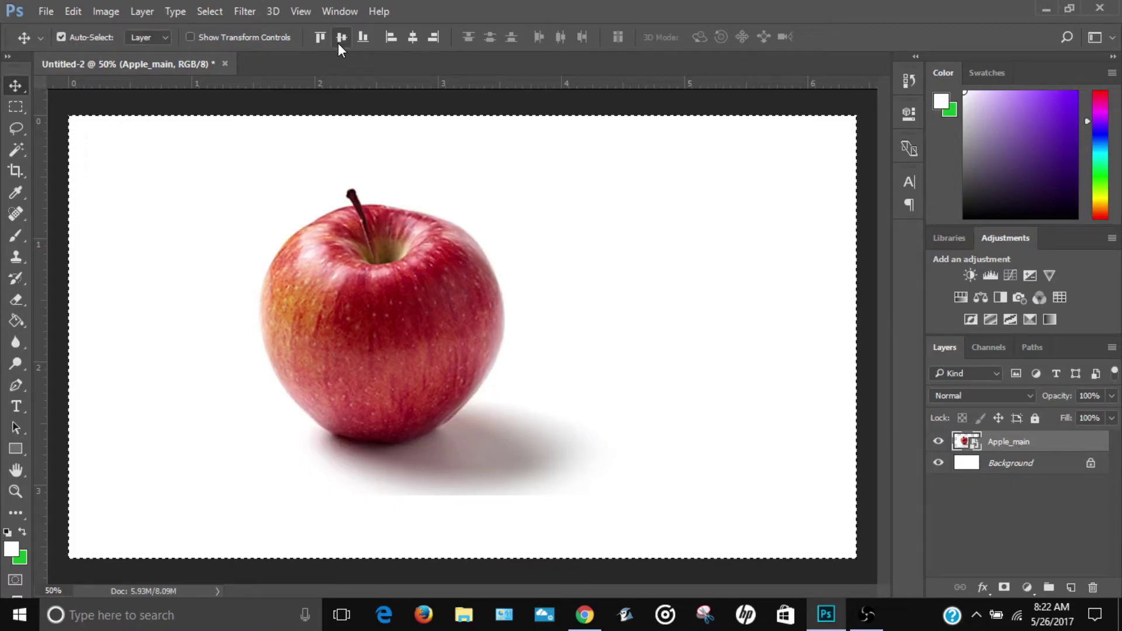
click(413, 38)
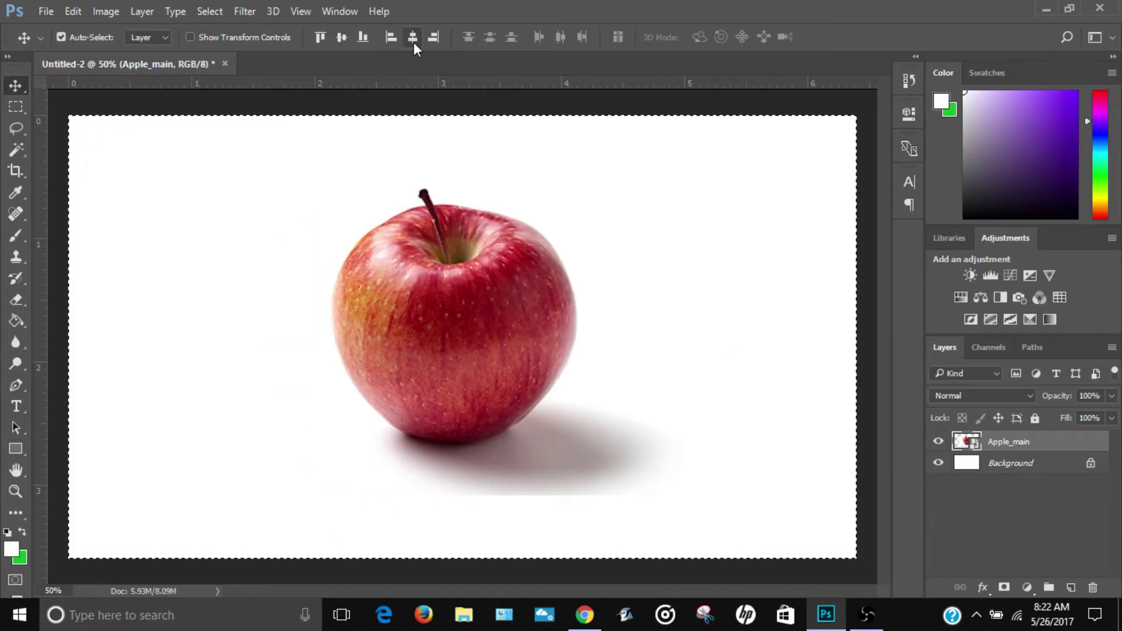
click(219, 14)
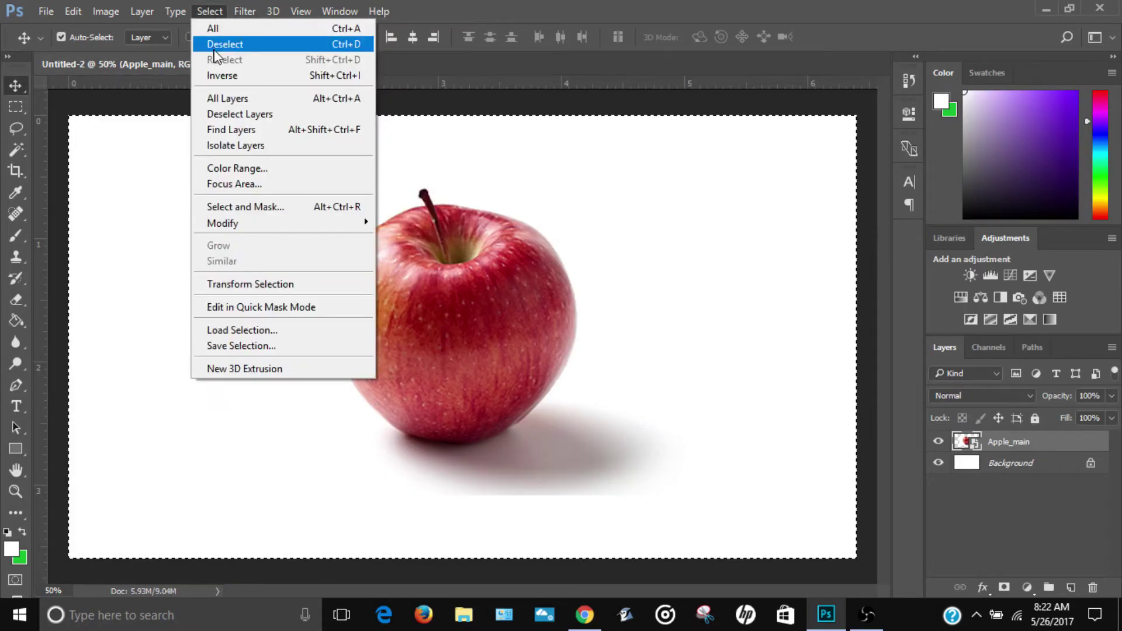
click(220, 45)
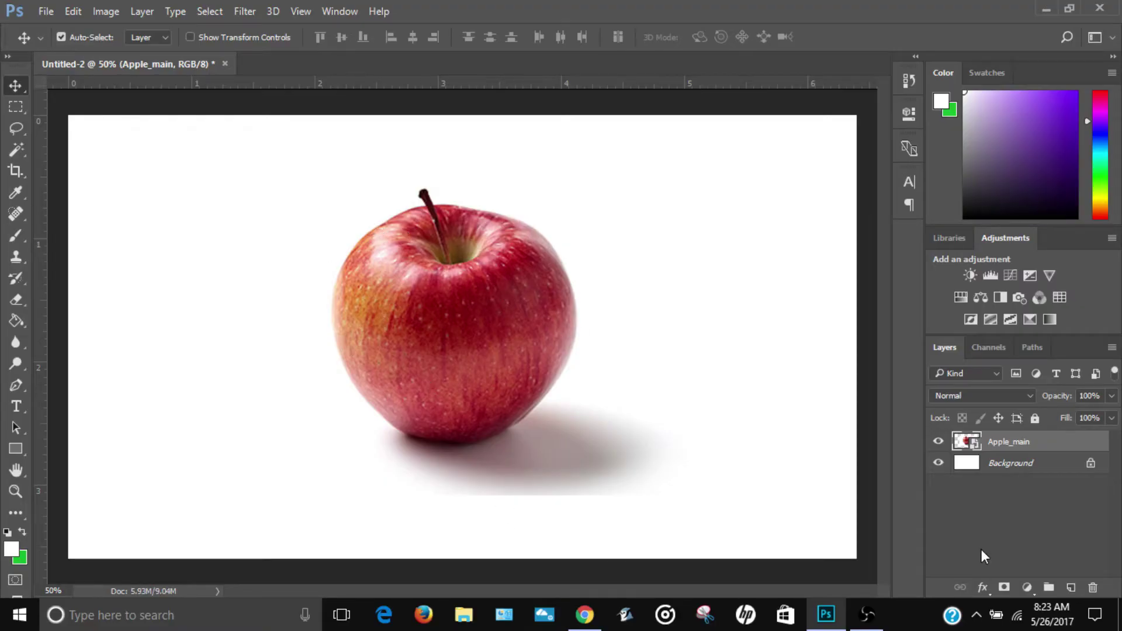
Hide the Background layer and select the white area around the apple with the Magic Wand at tolerance 32.
click(940, 465)
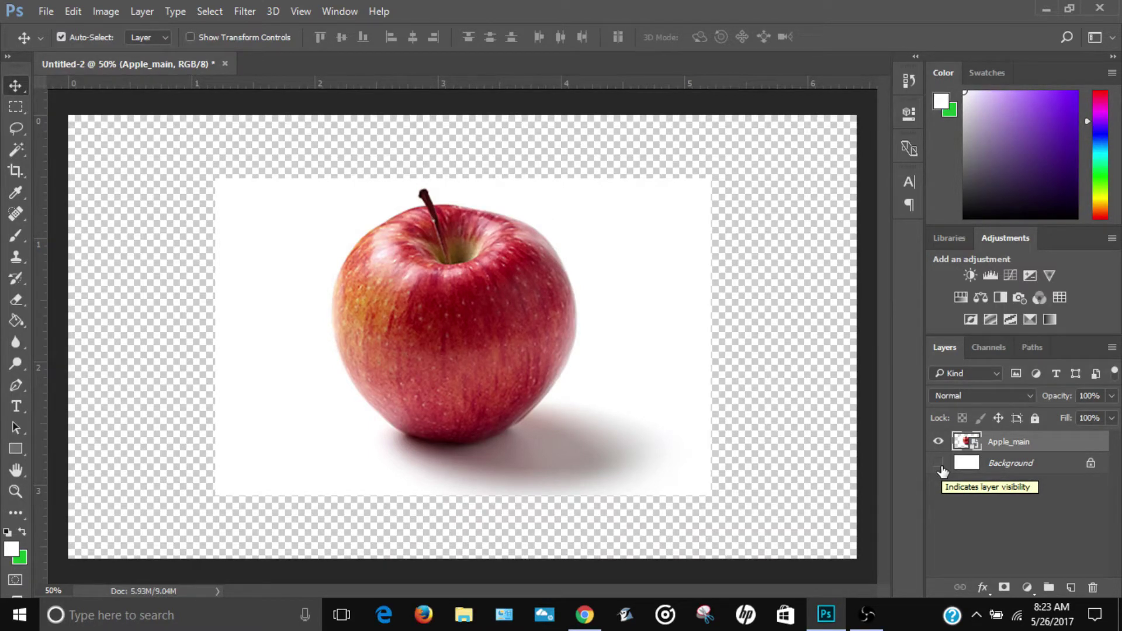
click(940, 465)
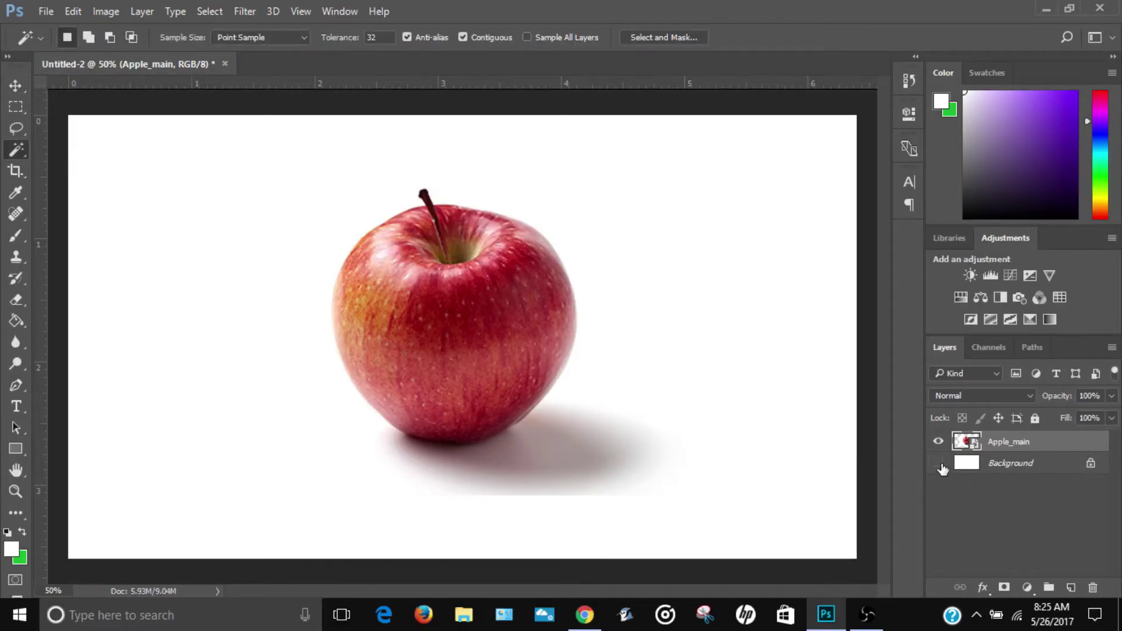
click(938, 463)
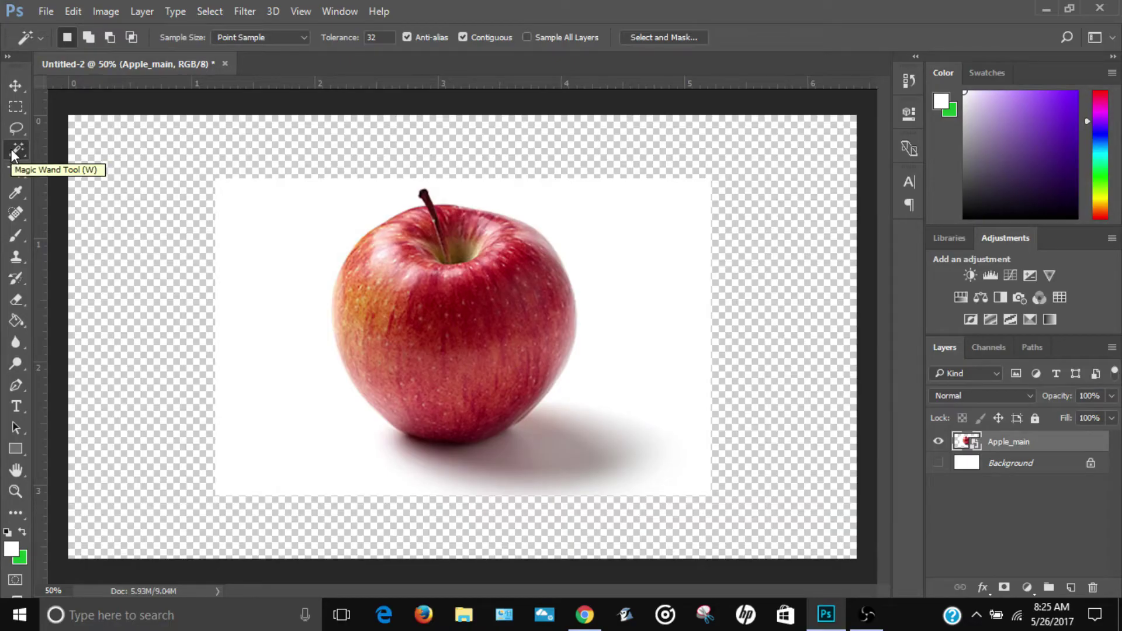
click(295, 323)
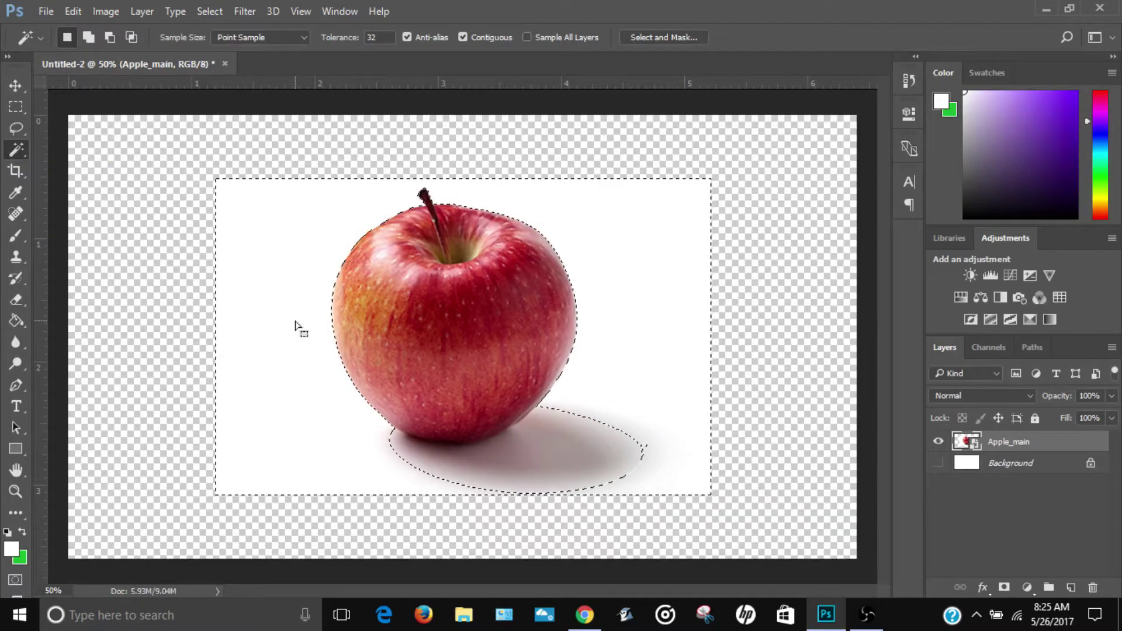
Invert the selection and try to delete the selected area from the Apple_main smart object.
click(212, 12)
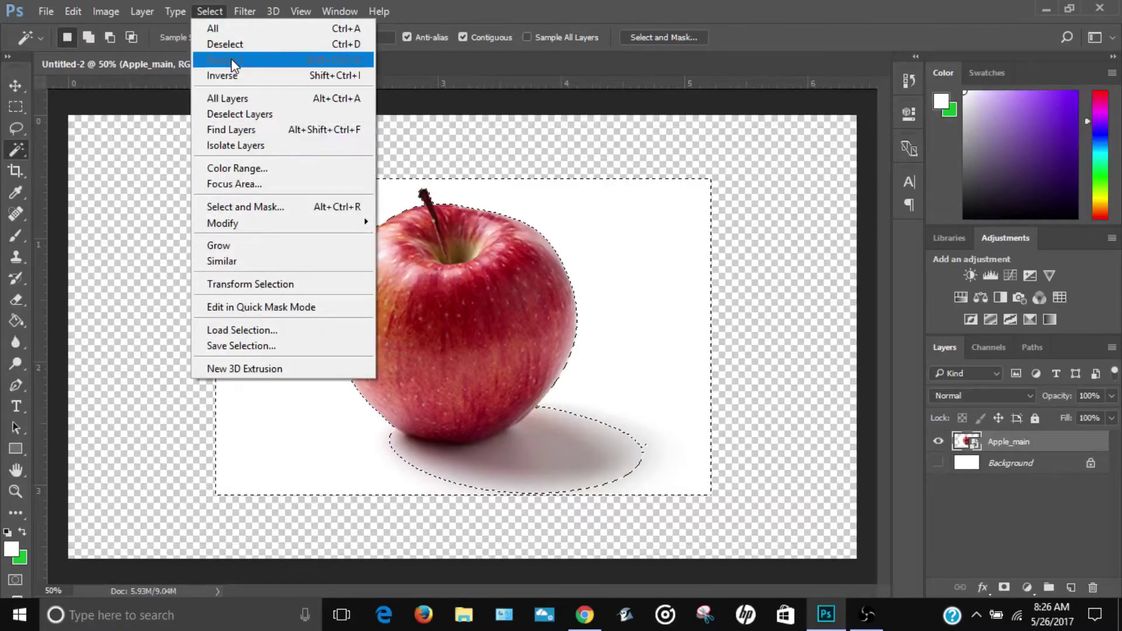
click(237, 78)
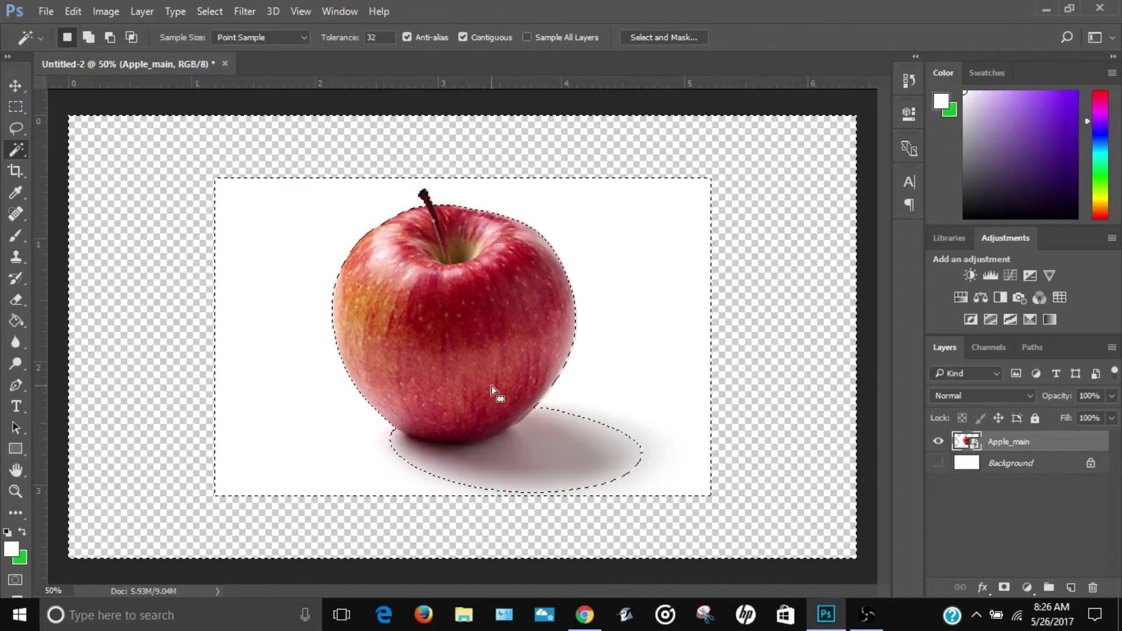
key(Delete)
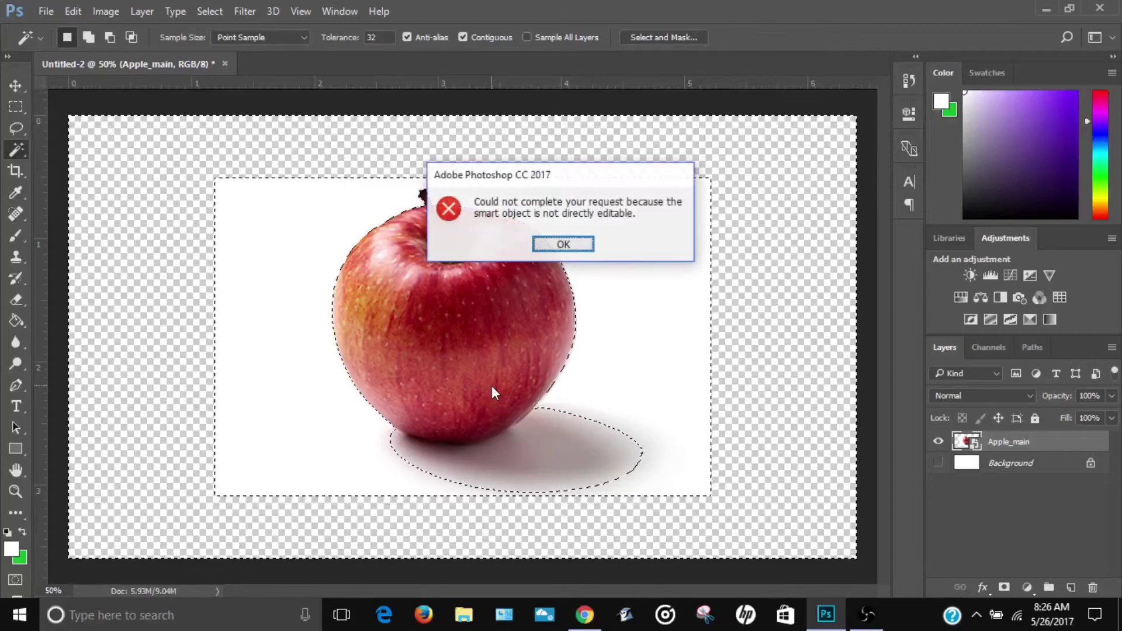
key(Return)
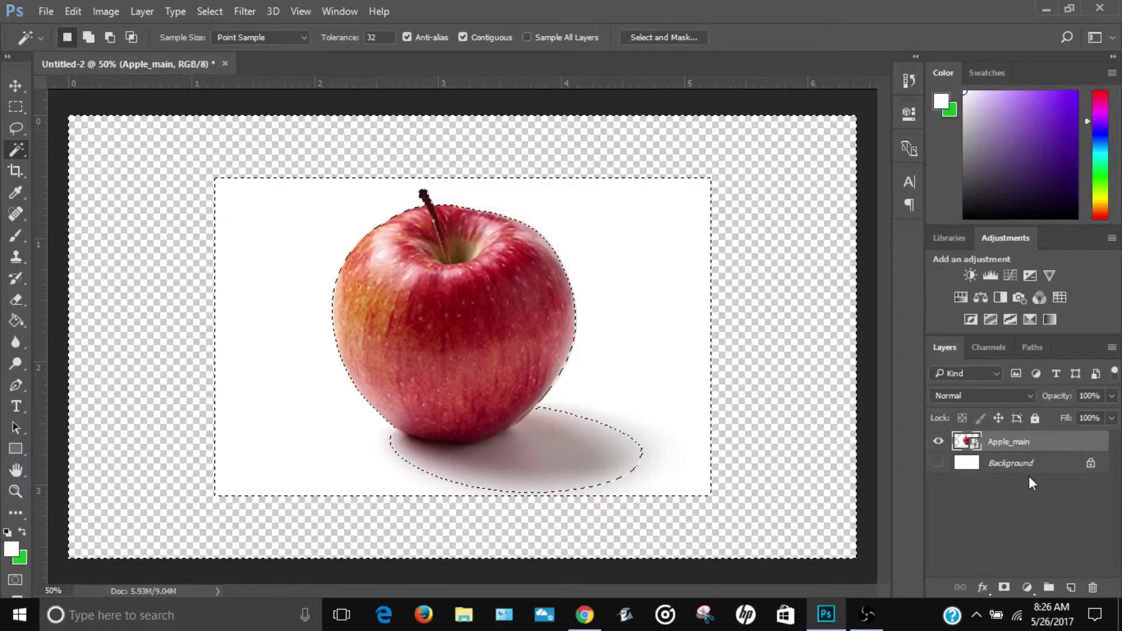
Rasterize the Apple_main layer, then invert the selection back to delete the white area around the apple and deselect.
right_click(992, 446)
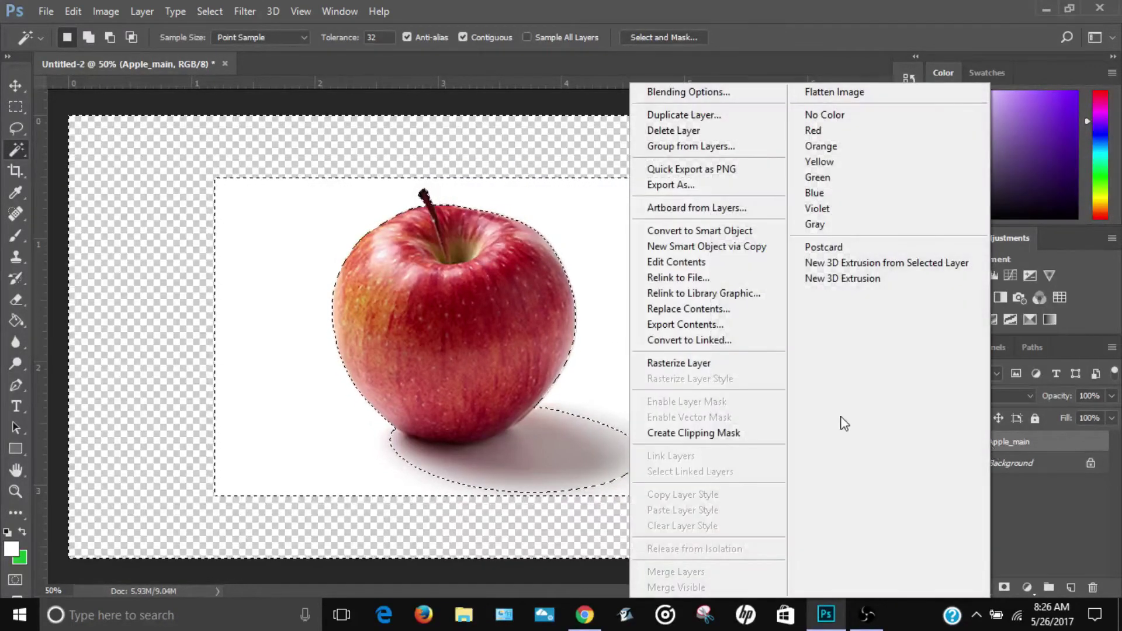
click(672, 365)
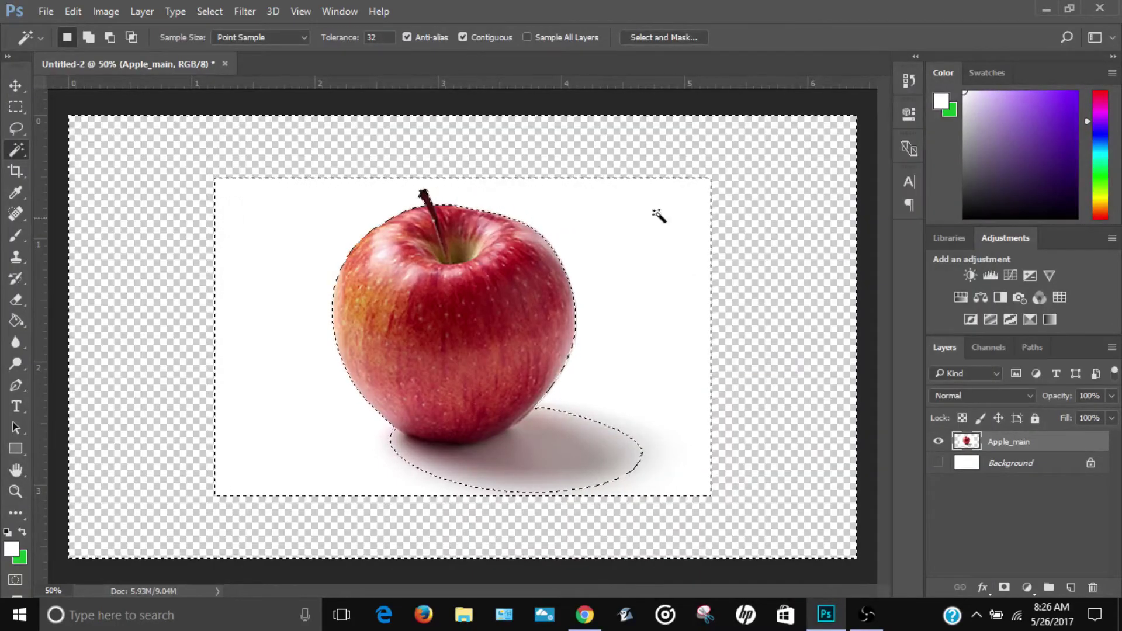
click(208, 12)
click(225, 71)
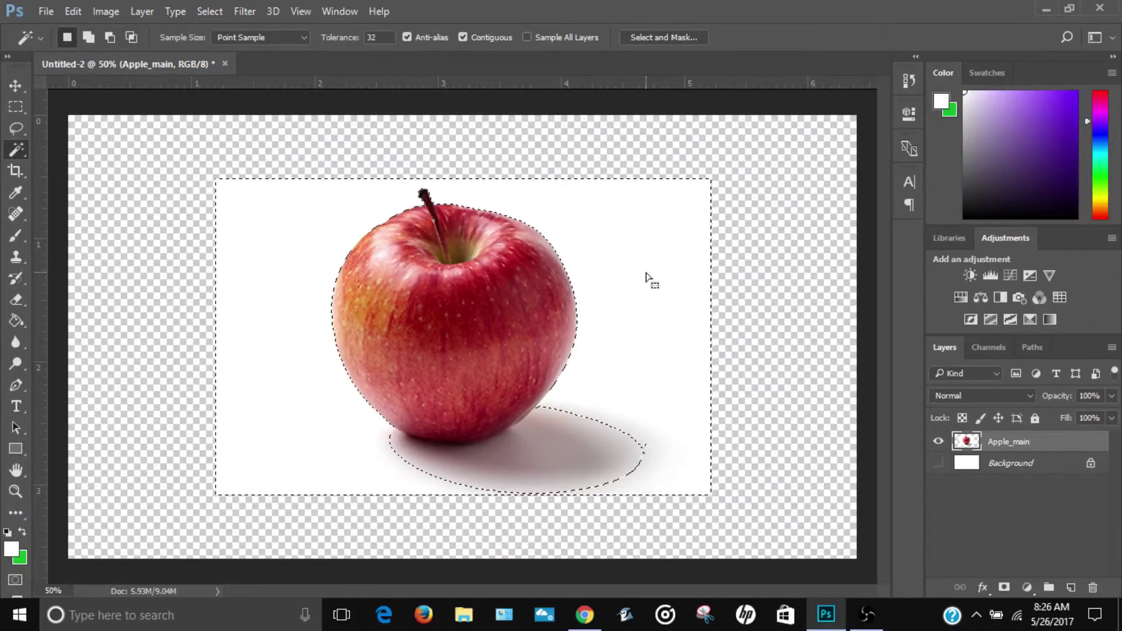
key(Delete)
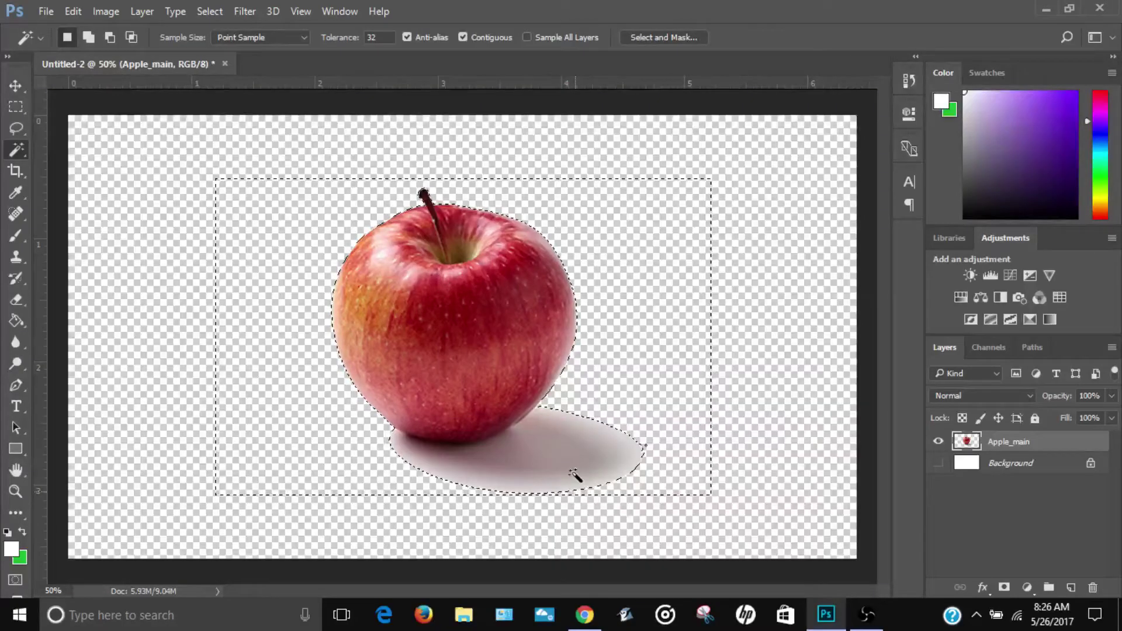
click(209, 11)
click(223, 43)
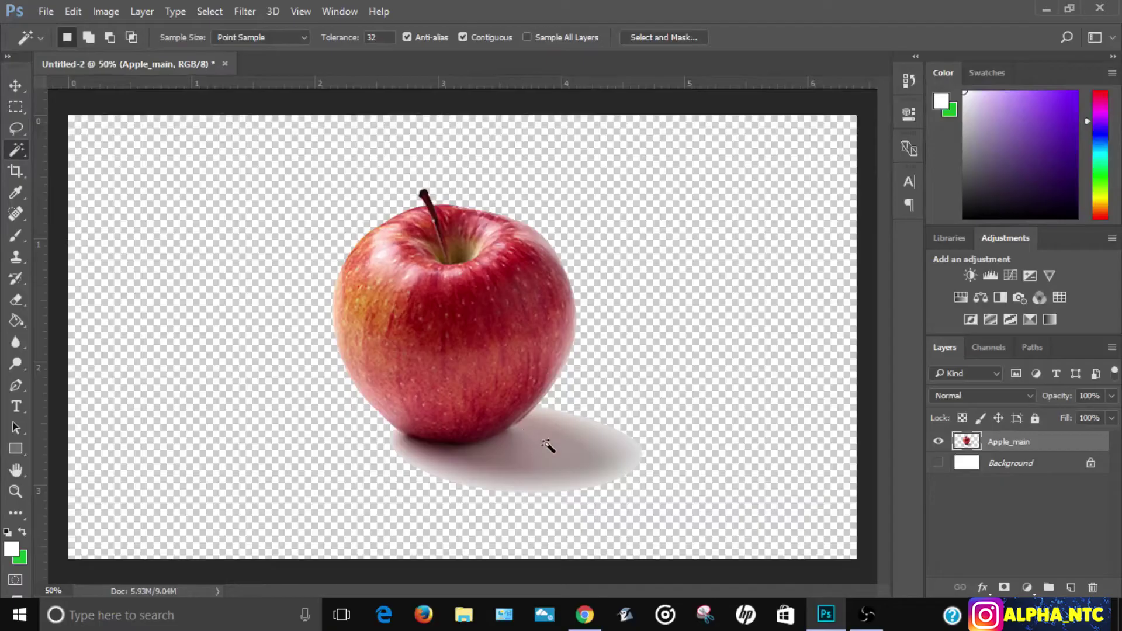
Select the light outer part of the apple's shadow with the Magic Wand, delete it and deselect.
click(544, 472)
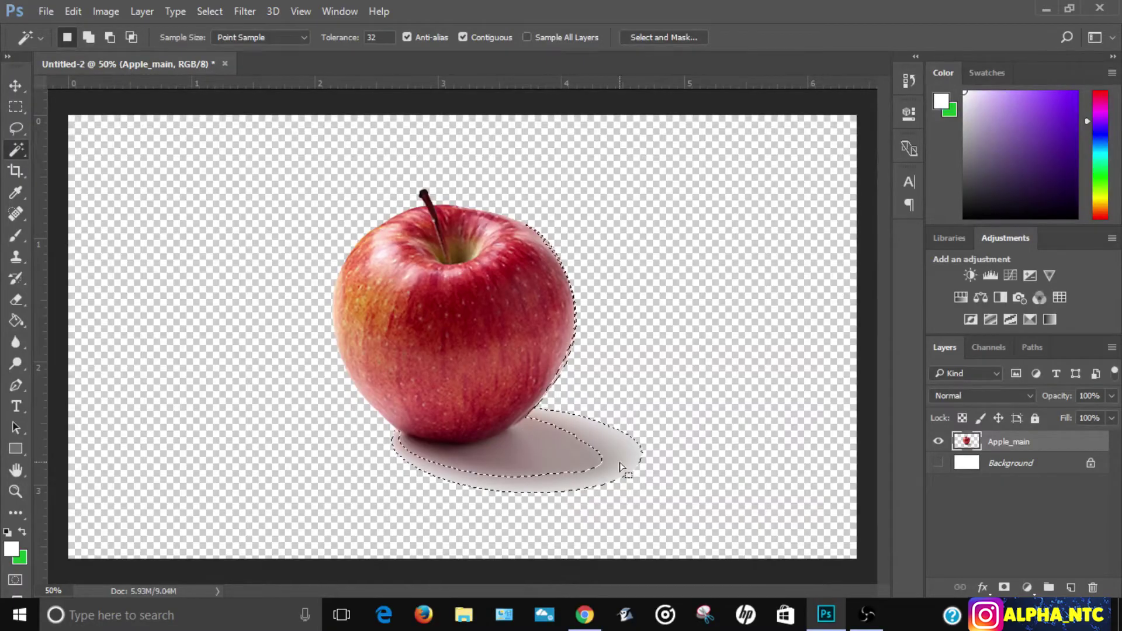
key(Delete)
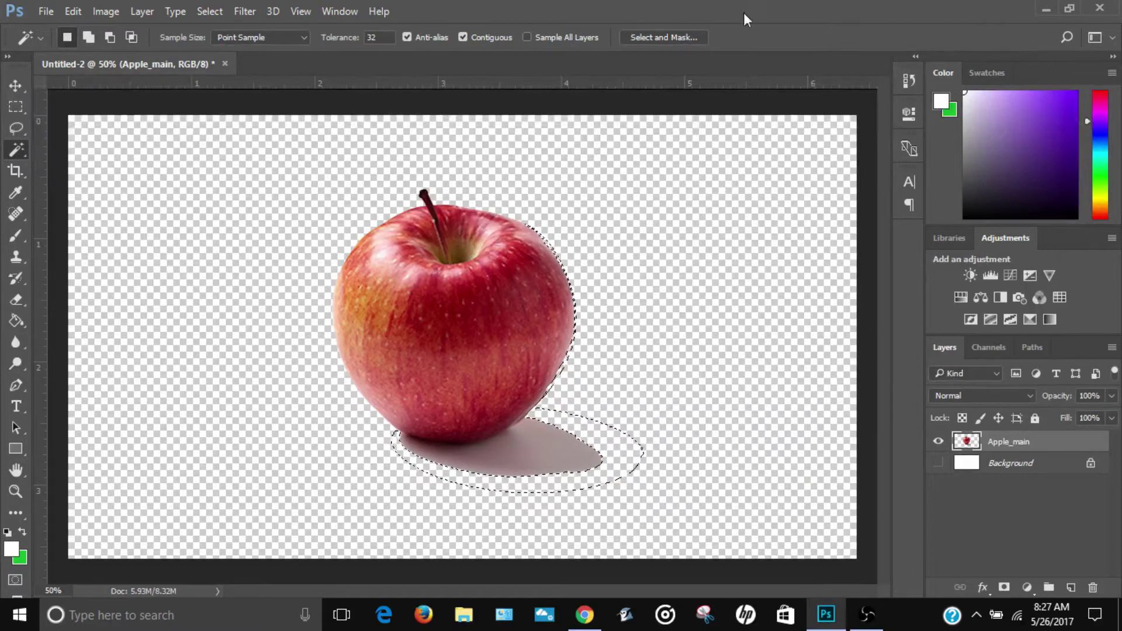
key(ctrl+d)
click(517, 465)
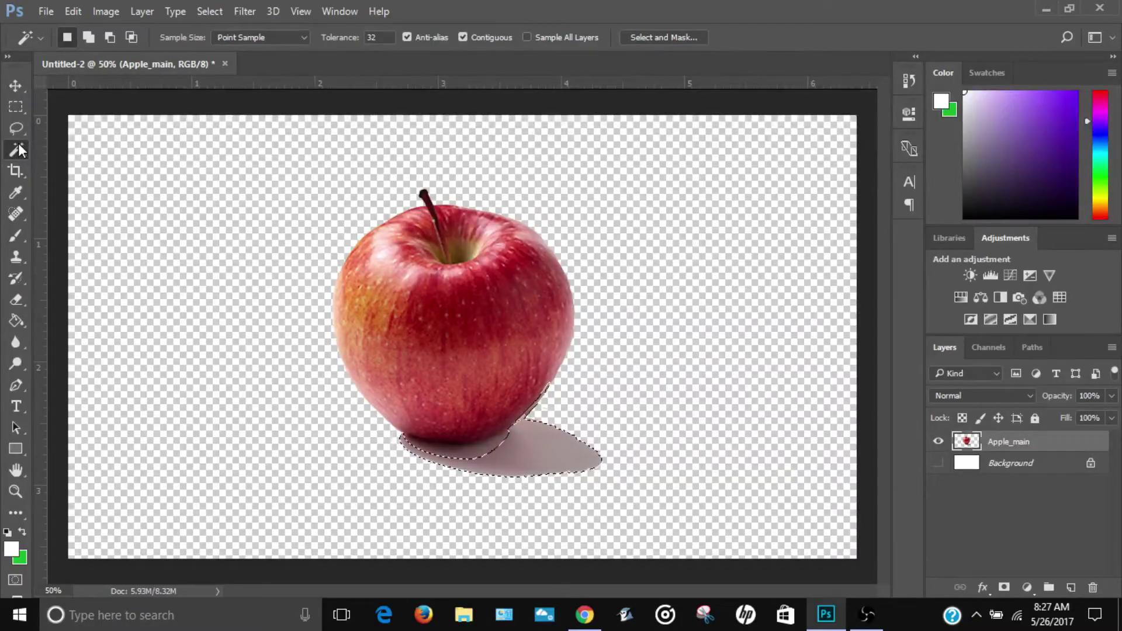
click(215, 16)
click(234, 43)
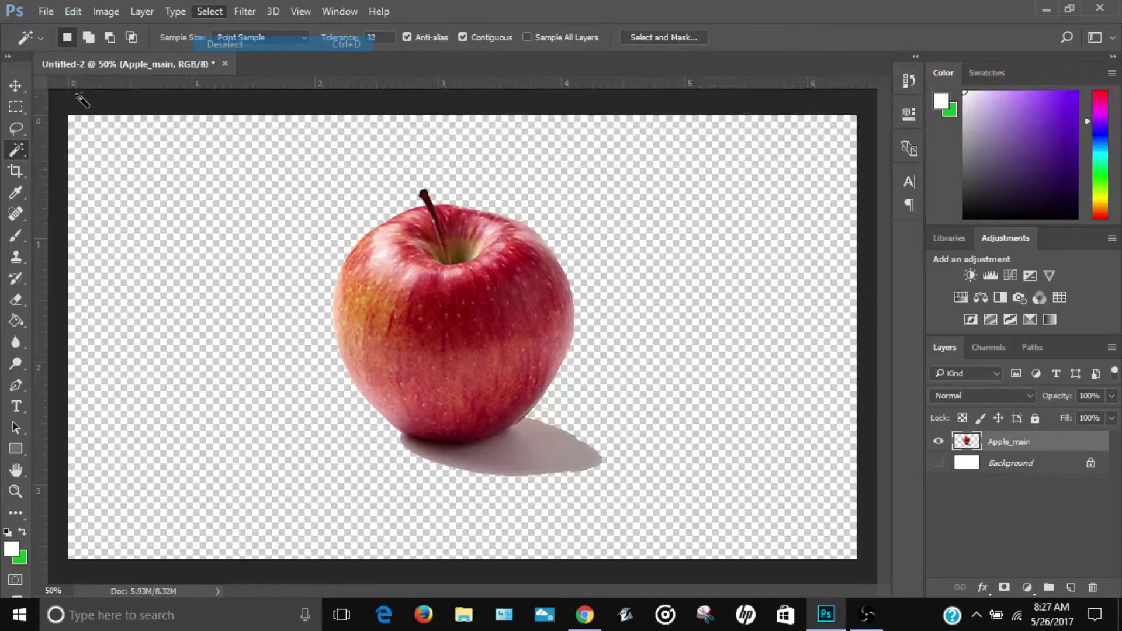
Select the remaining shadow under the apple with the Quick Selection tool at brush size 400, delete it and deselect.
right_click(22, 153)
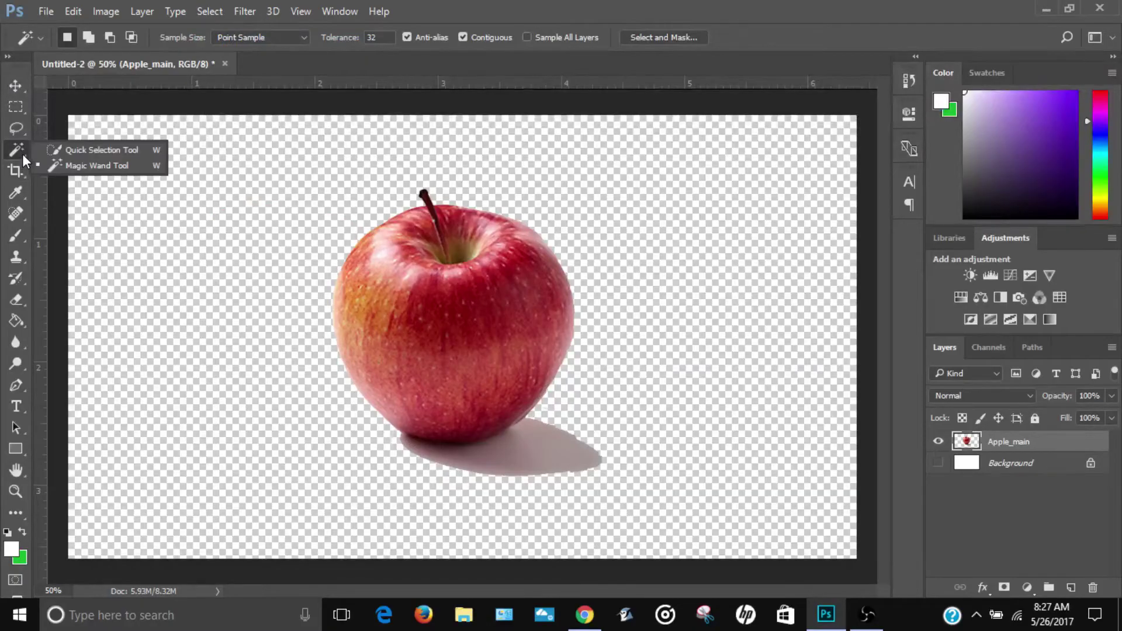
click(88, 153)
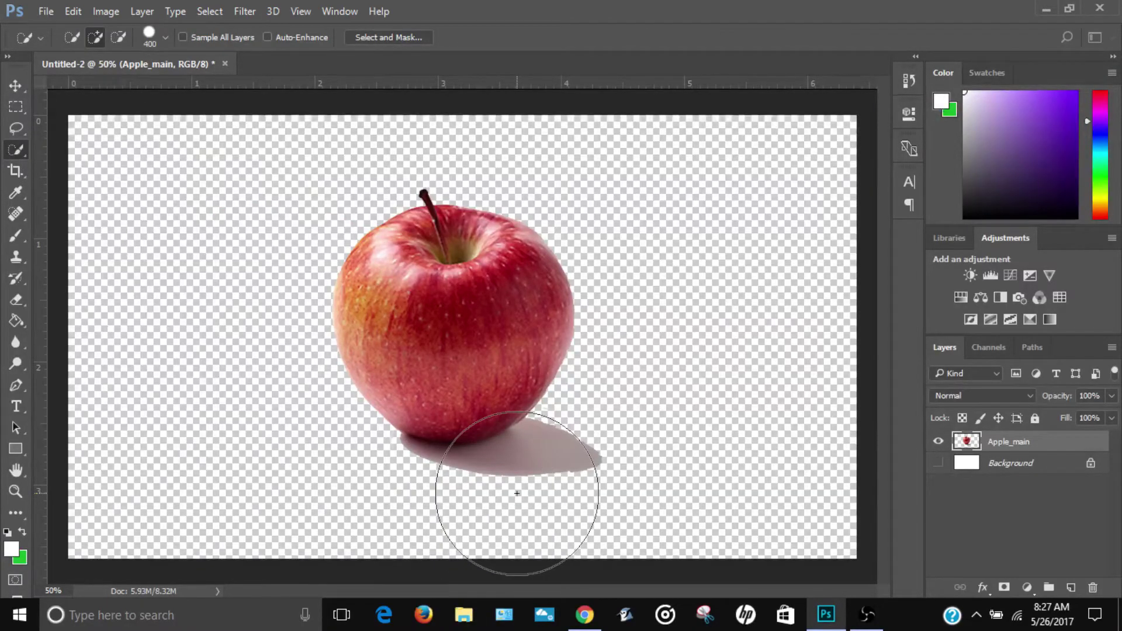
scroll(517, 493, up, 3)
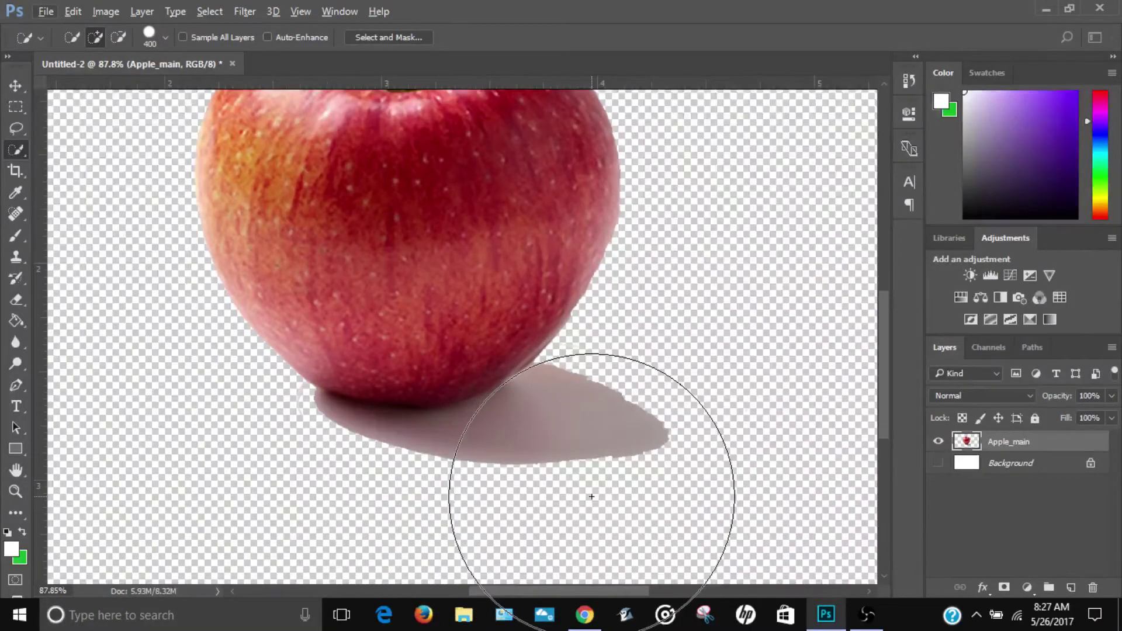
mouse_move(591, 497)
mouse_down()
mouse_move(571, 513)
mouse_move(321, 552)
mouse_up()
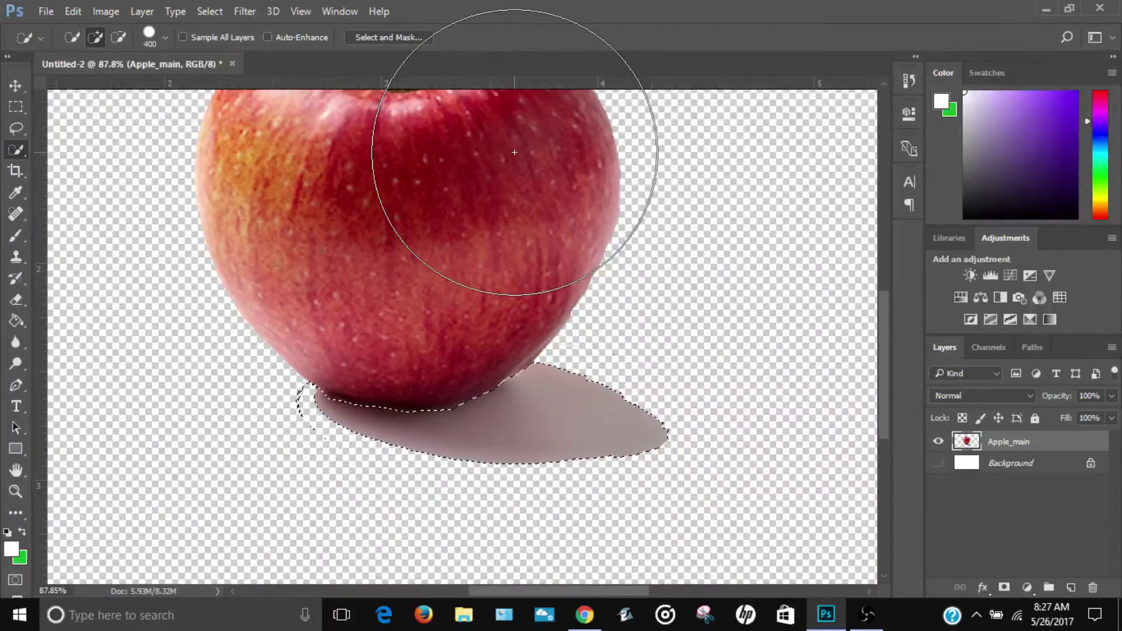
key(Delete)
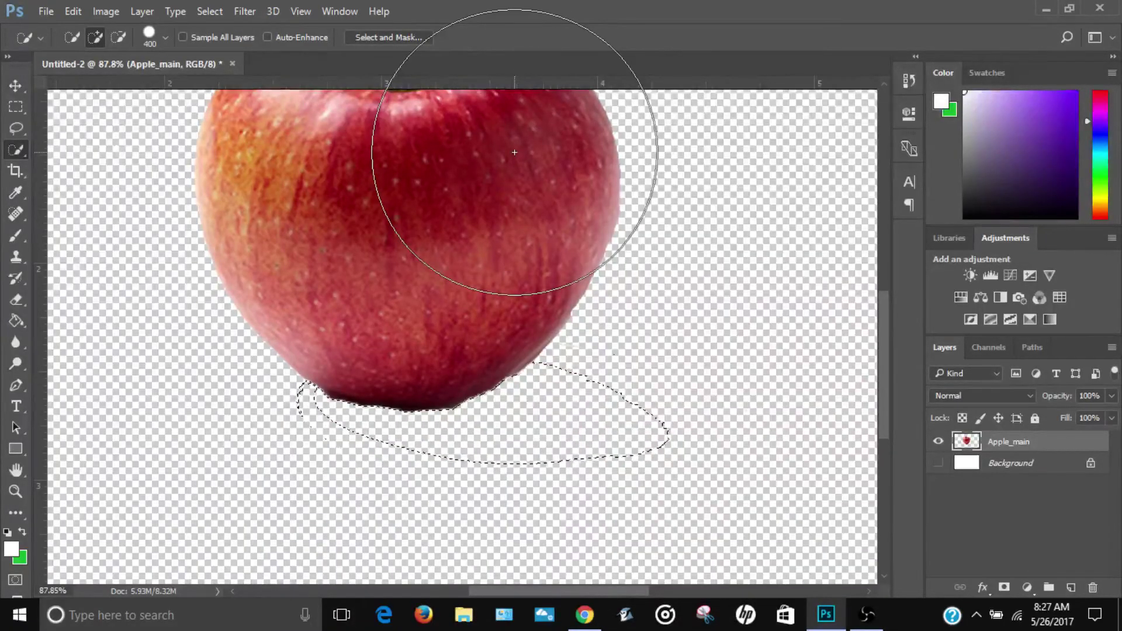
click(208, 12)
click(222, 43)
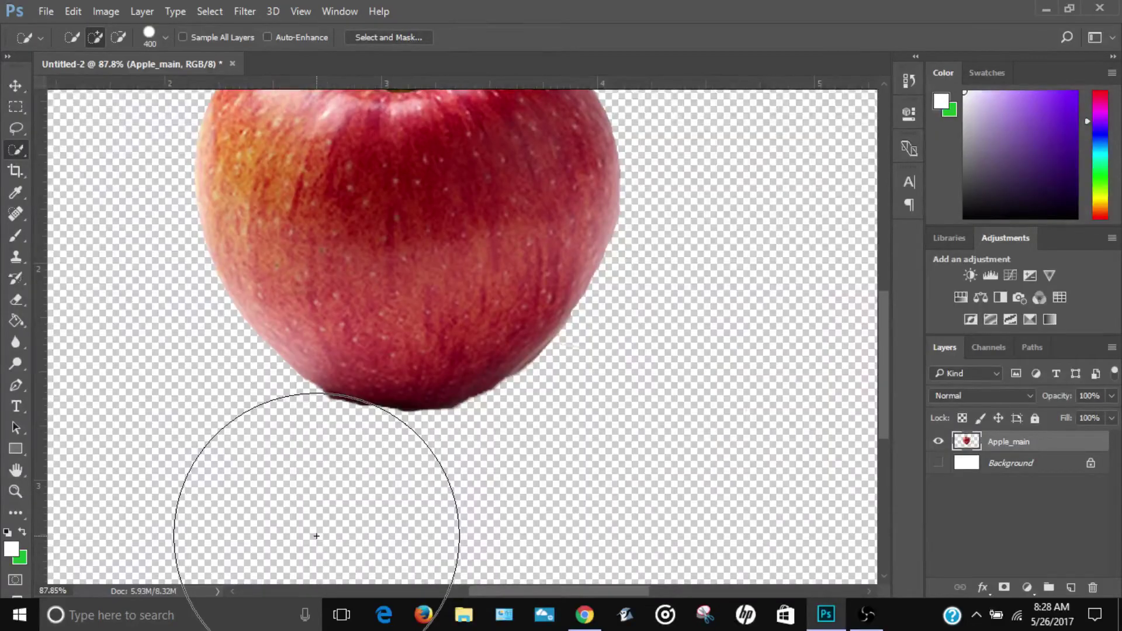
Make the white Background layer visible again behind the cut-out apple.
scroll(508, 301, up, 5)
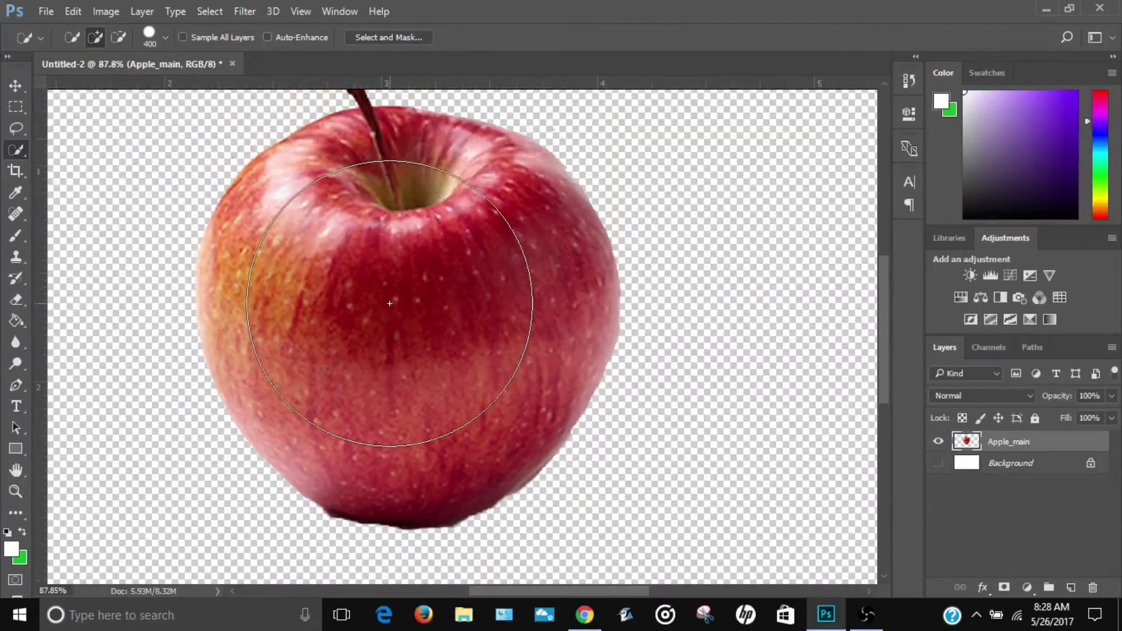
scroll(401, 327, down, 3)
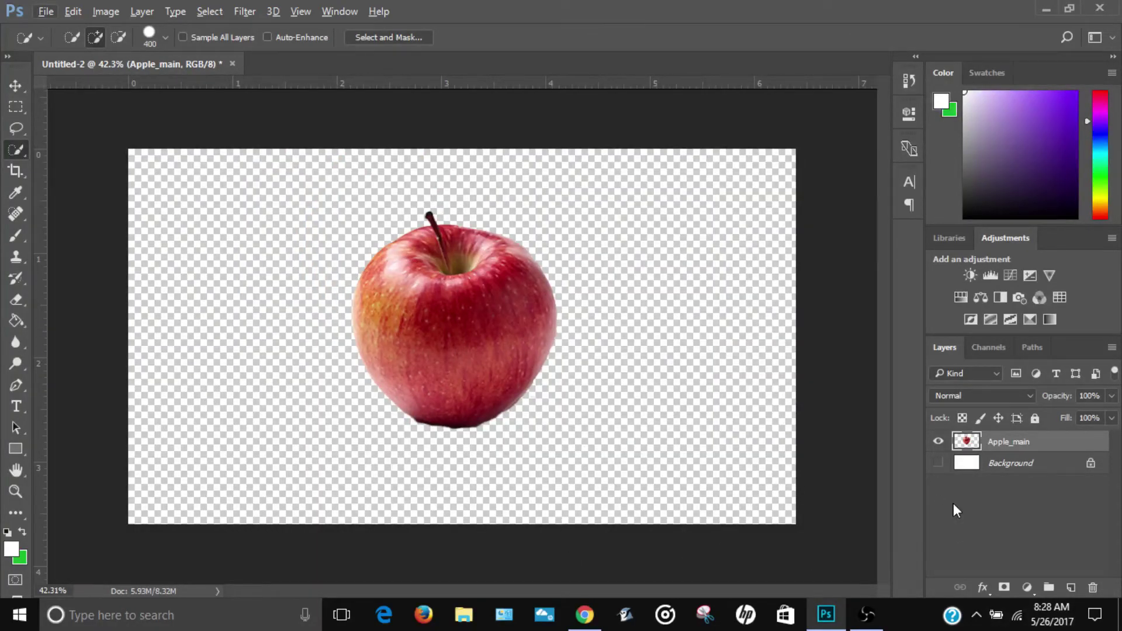
click(939, 463)
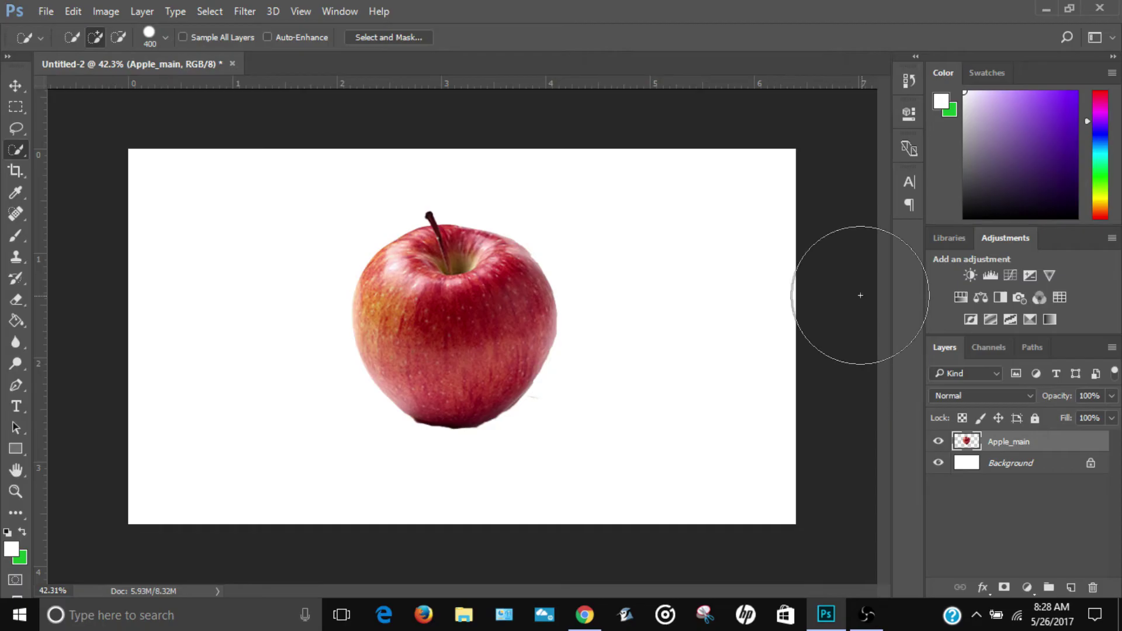
Add a Hue/Saturation adjustment layer above Apple_main and try different values, ending at hue +12 and lightness +22.
click(960, 298)
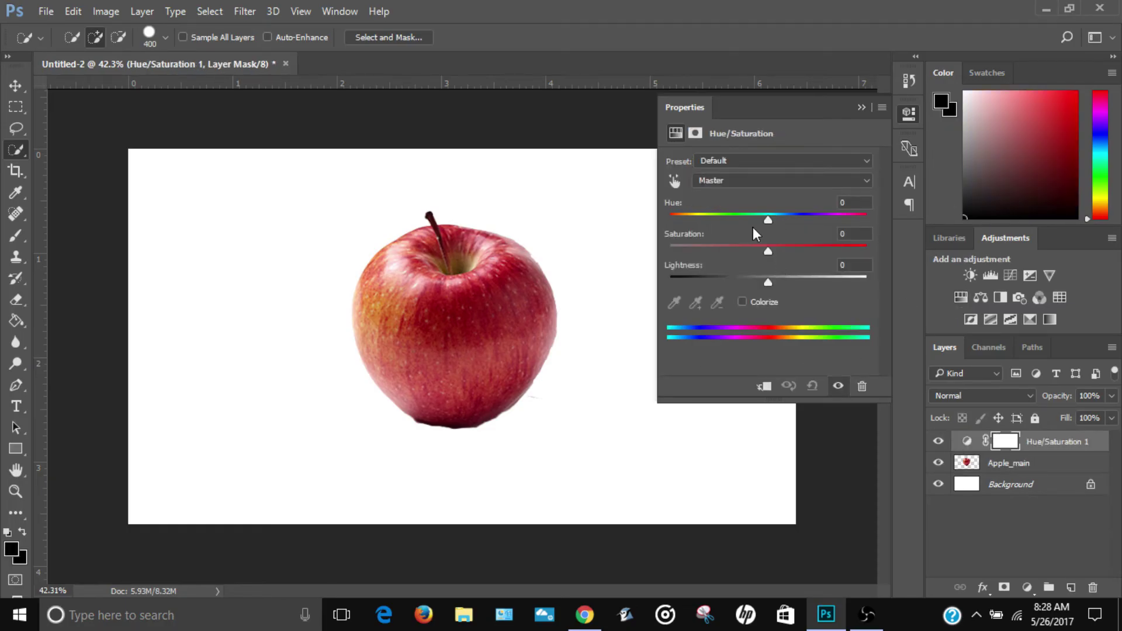
drag(769, 218, 717, 235)
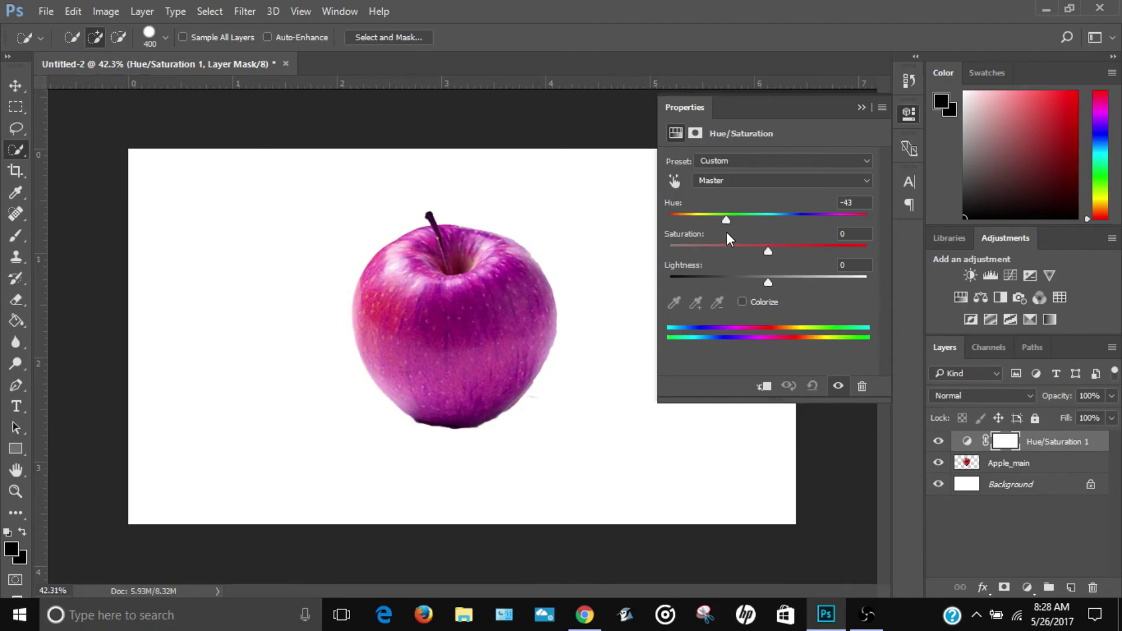
drag(721, 221, 789, 283)
Reset the adjustment's saturation and lightness to 0 and shift its hue to +117 to turn the apple green.
text(0)
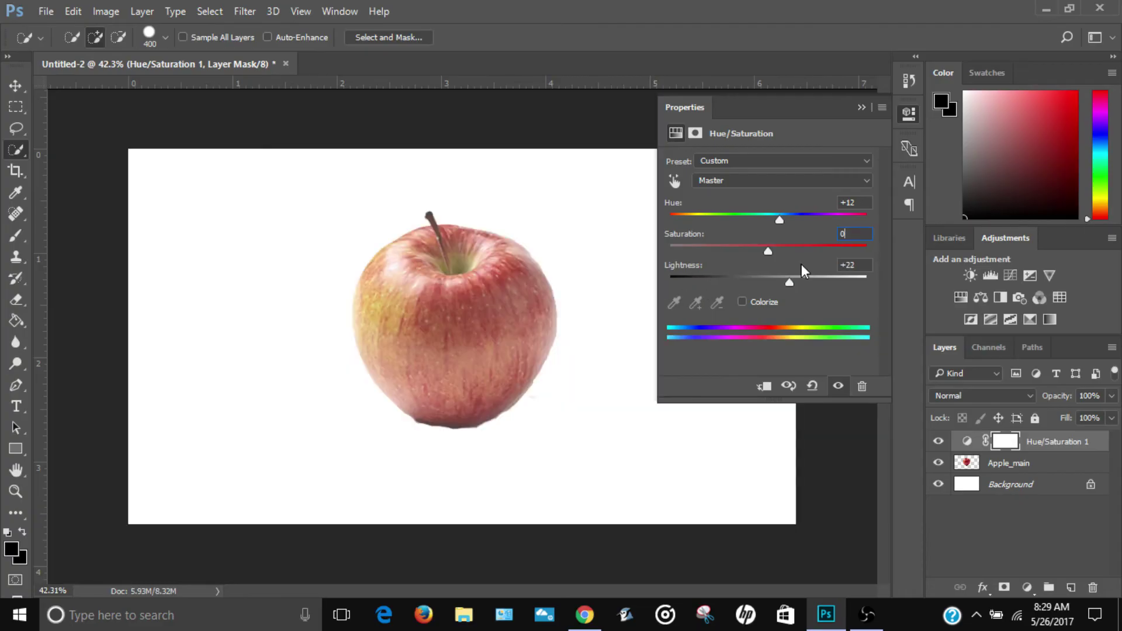
click(857, 268)
text(0)
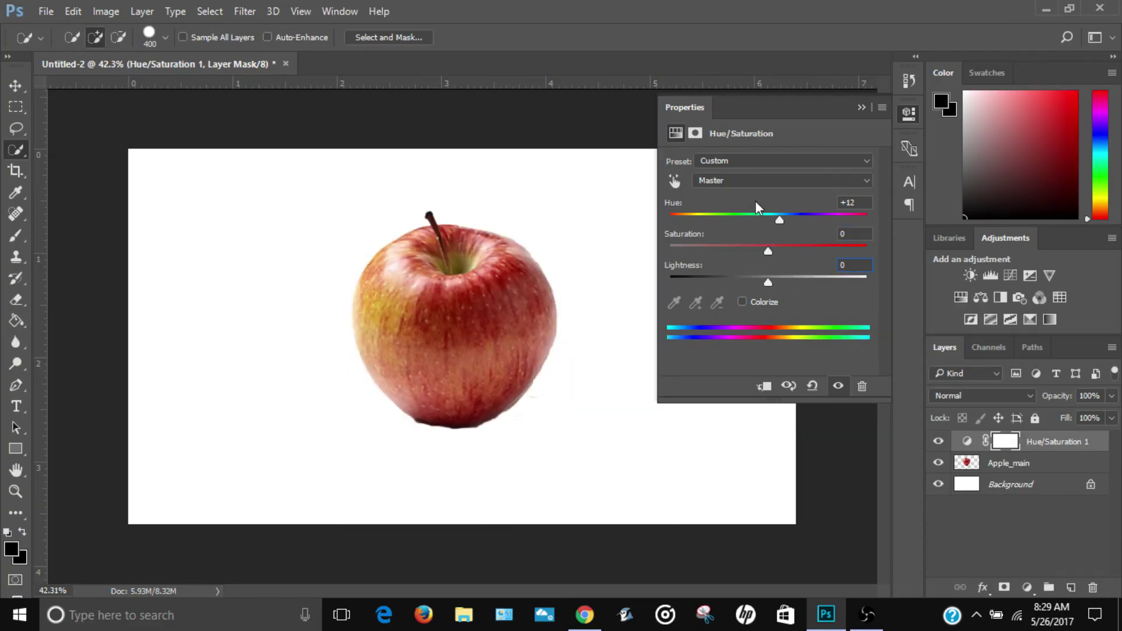
drag(778, 220, 841, 224)
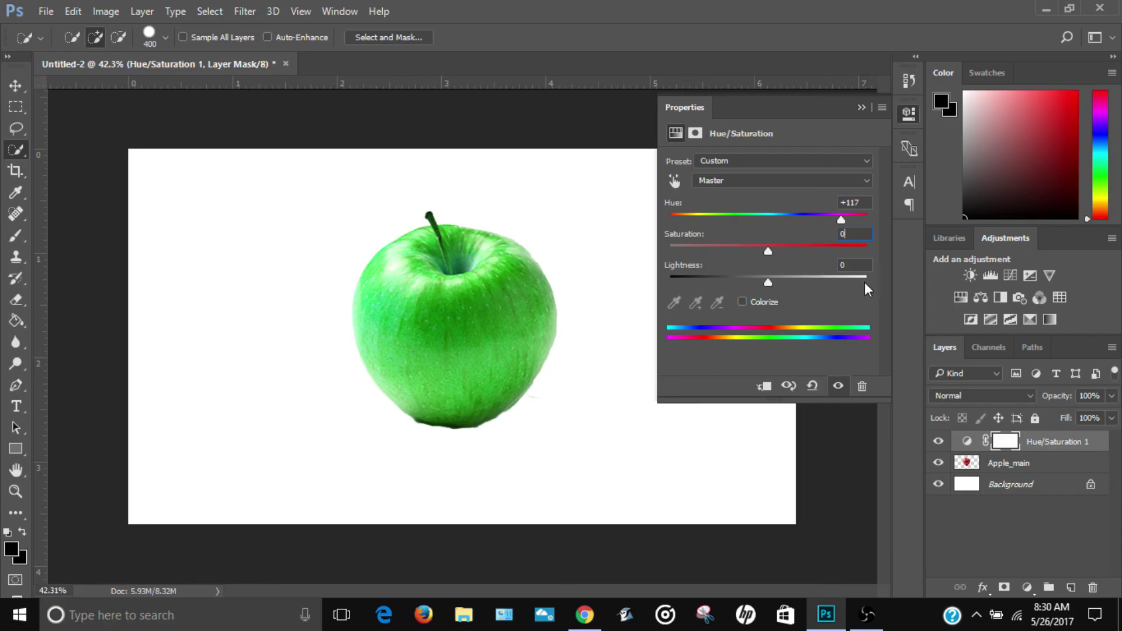
click(871, 229)
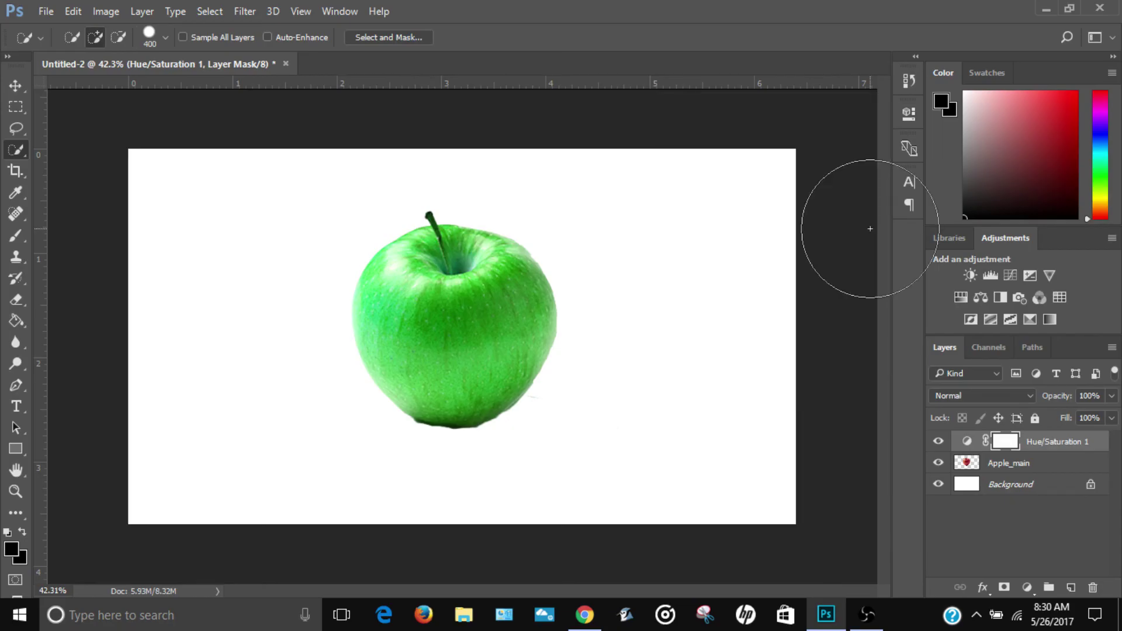